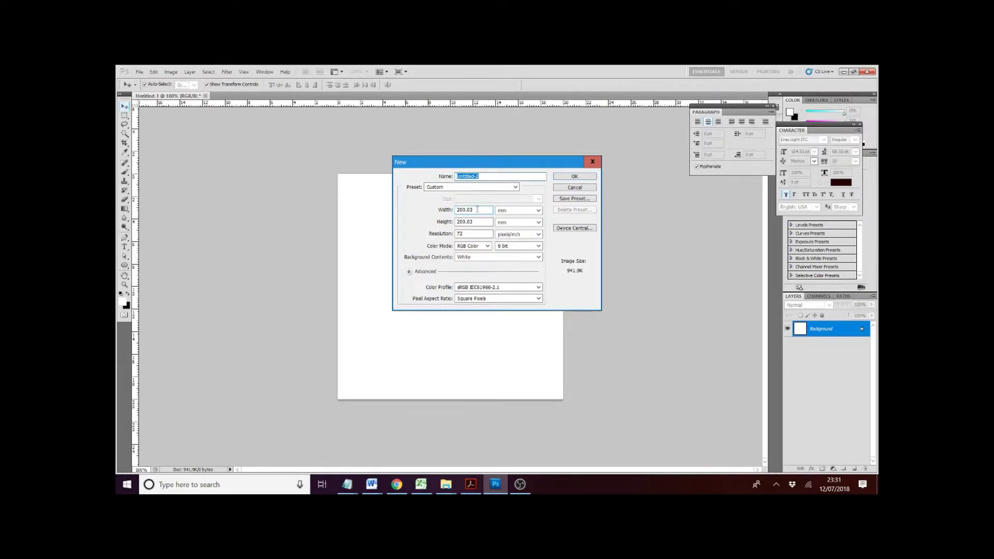
Create a new 200 × 200 mm blank white document named 'smiley face'
{"action": "double_click", "coordinate": [476, 176]}
{"action": "key", "text": "ctrl+a"}
{"action": "type", "text": "smiley face"}
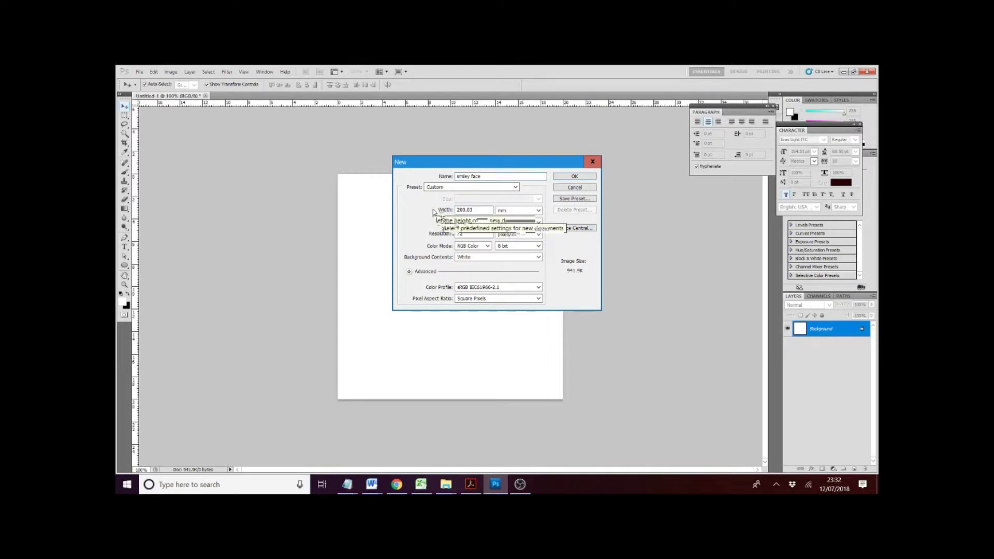
{"action": "double_click", "coordinate": [470, 209]}
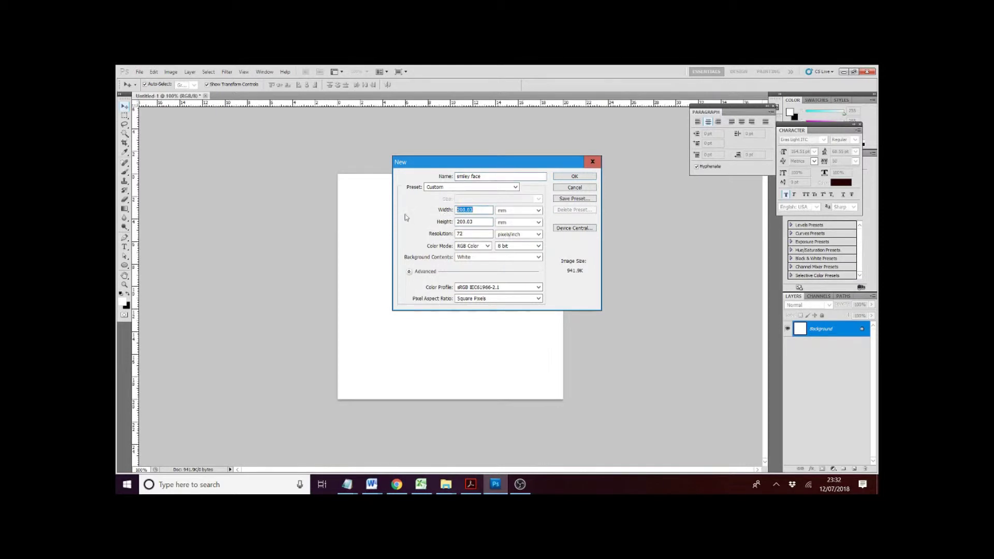
{"action": "type", "text": "200"}
{"action": "left_click", "coordinate": [483, 224]}
{"action": "double_click", "coordinate": [482, 223]}
{"action": "type", "text": "200"}
{"action": "left_click", "coordinate": [574, 178]}
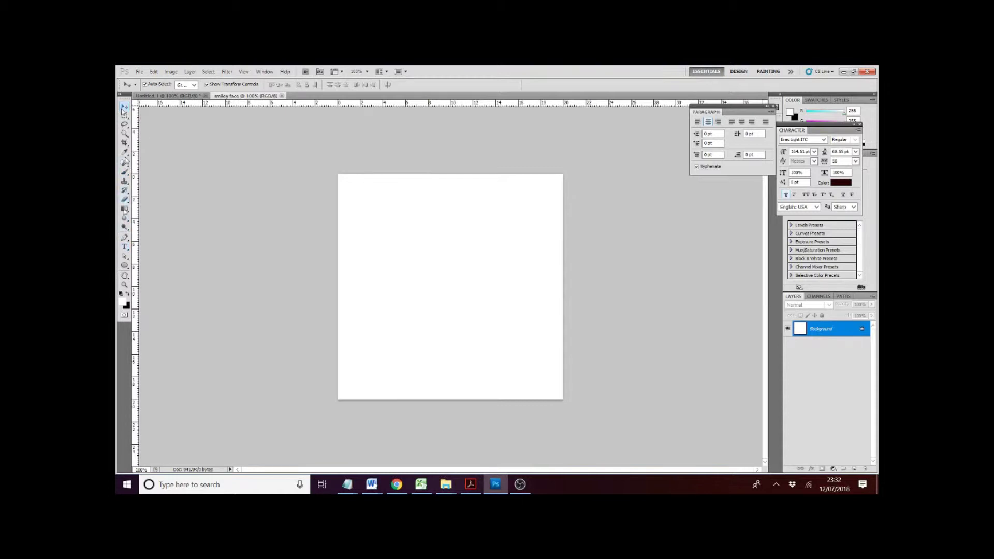
Draw a large black circle in the canvas centre using the Ellipse Tool
{"action": "left_click", "coordinate": [125, 266]}
{"action": "right_click", "coordinate": [126, 266]}
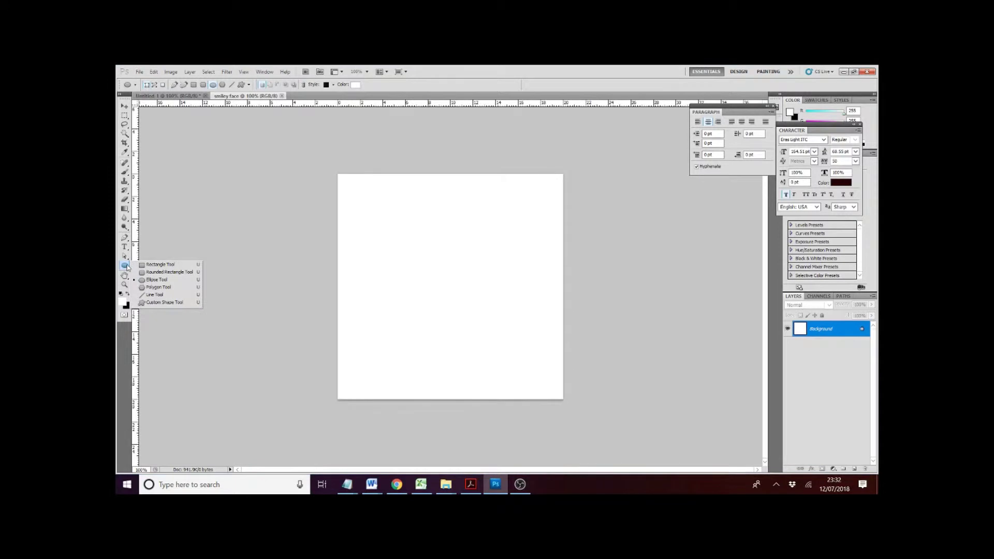
{"action": "left_click", "coordinate": [156, 264]}
{"action": "right_click", "coordinate": [127, 267]}
{"action": "left_click", "coordinate": [160, 280]}
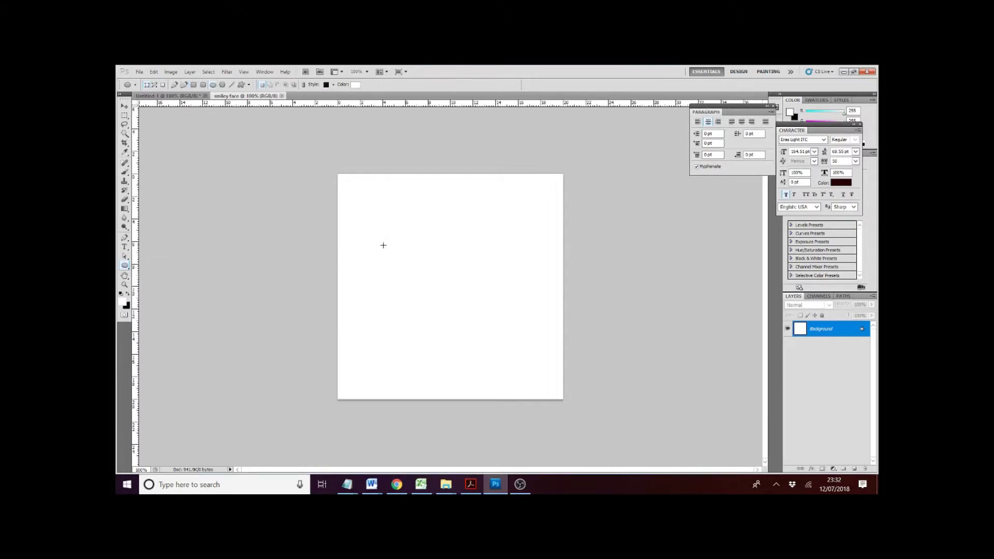
{"action": "left_click_drag", "start_coordinate": [388, 218], "coordinate": [545, 378]}
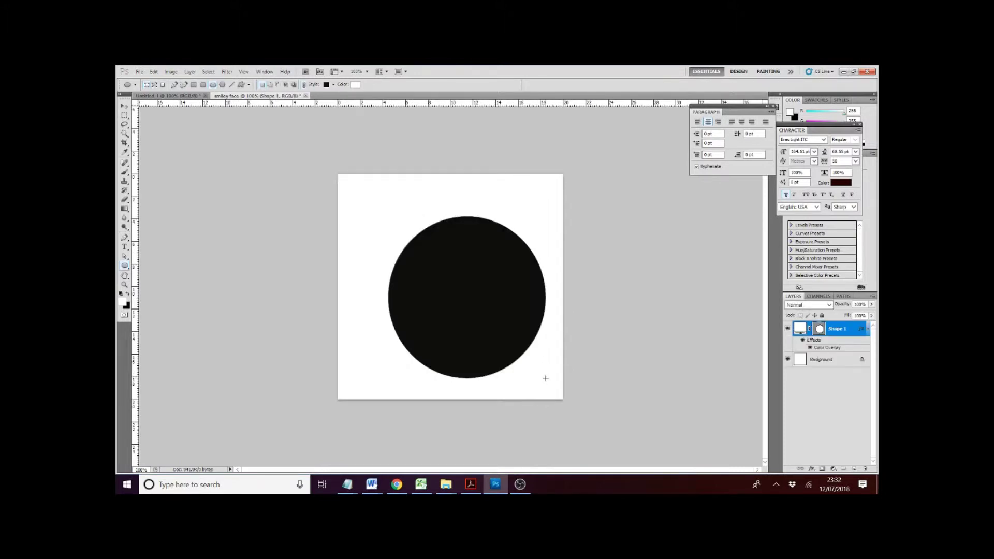
Add a bright yellow Color Overlay to the circle's Shape 1 layer
{"action": "left_click", "coordinate": [813, 469]}
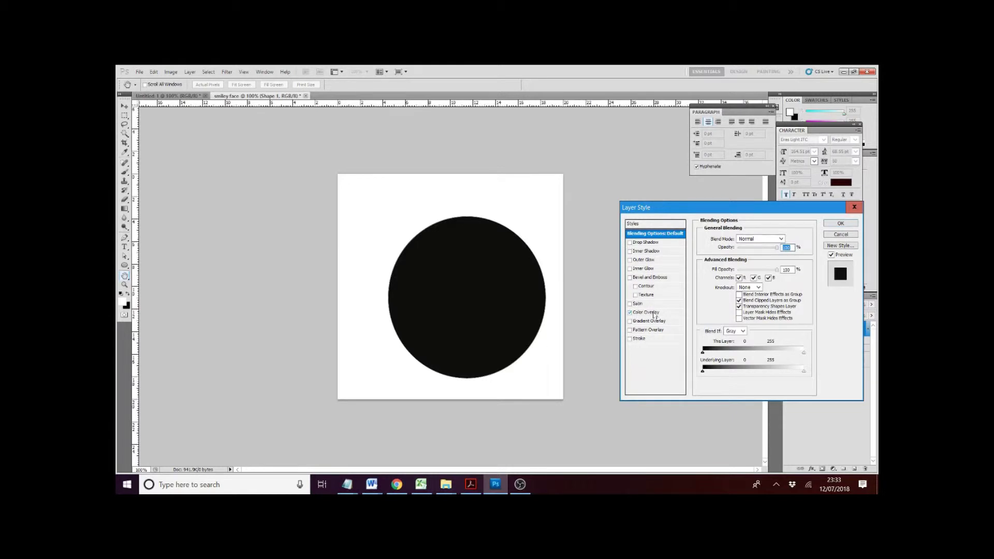
{"action": "left_click", "coordinate": [647, 312]}
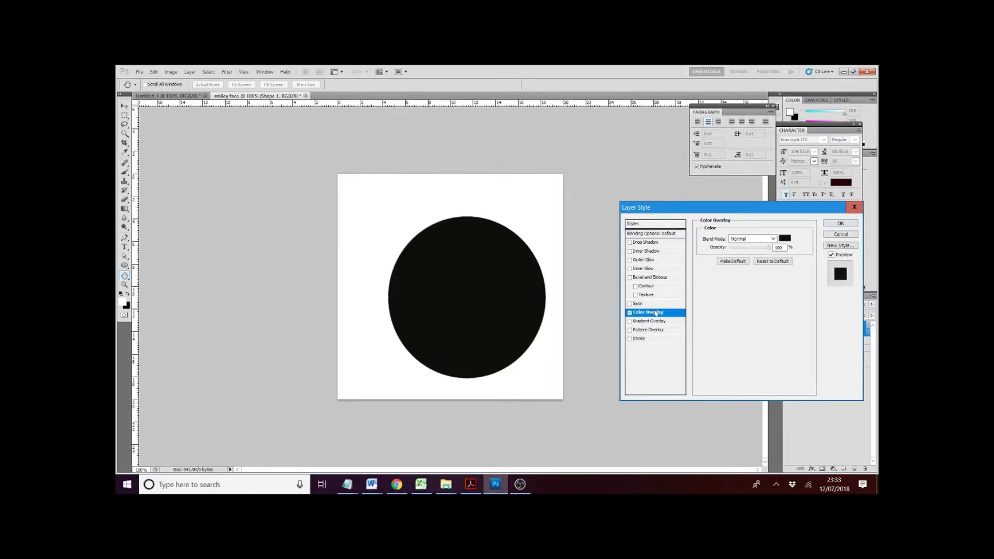
{"action": "left_click", "coordinate": [786, 239]}
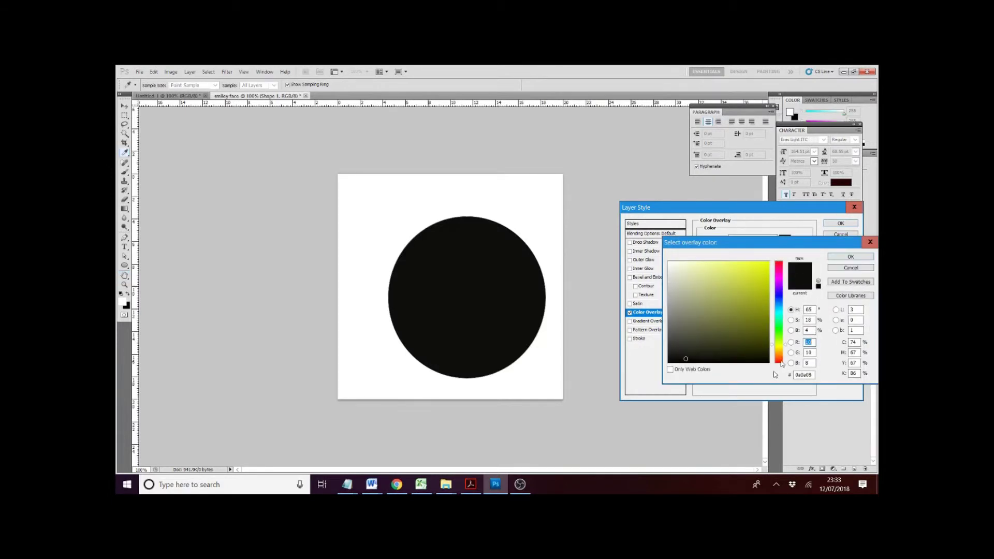
{"action": "left_click", "coordinate": [737, 265]}
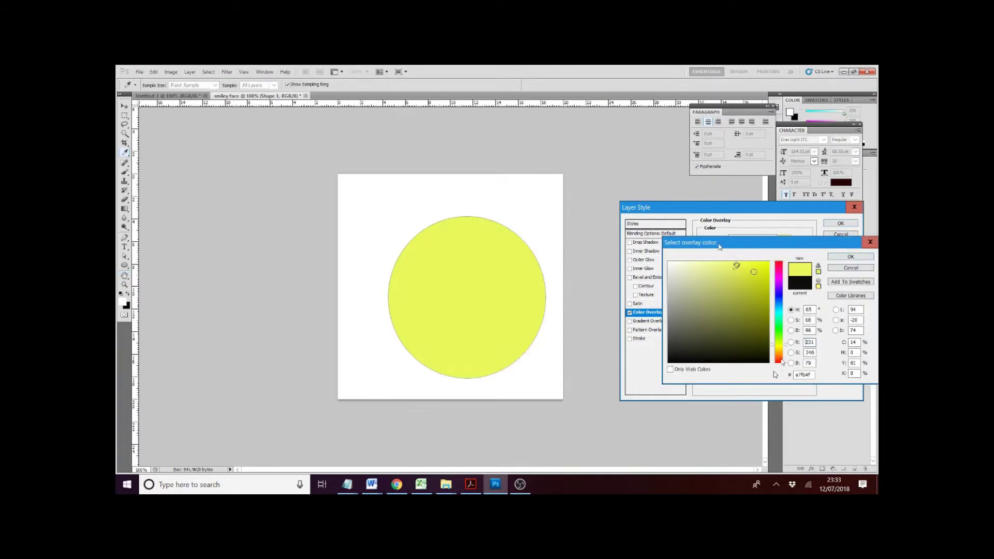
{"action": "left_click", "coordinate": [836, 257]}
{"action": "left_click", "coordinate": [837, 222]}
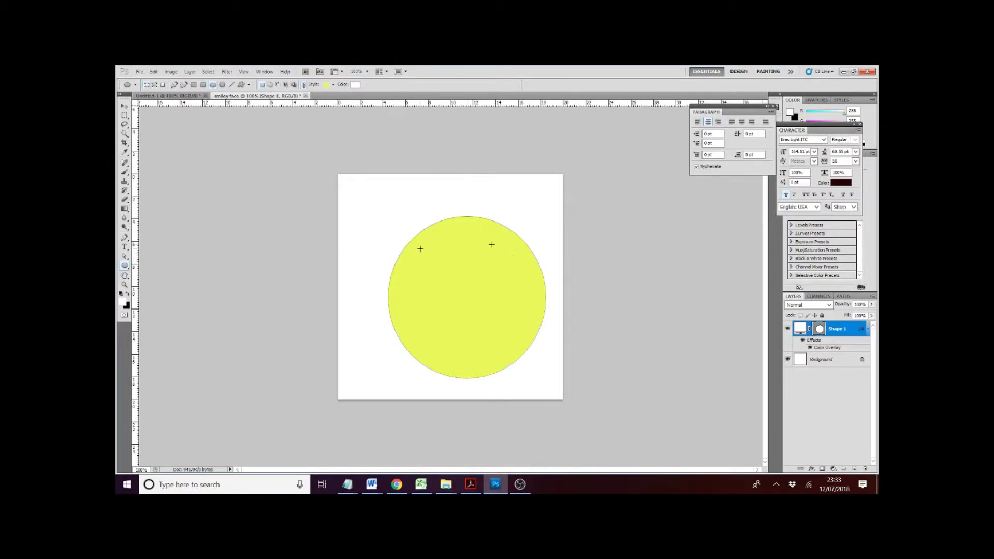
With the Move tool and Auto-Select on, shift the yellow circle up and left to centre it
{"action": "left_click", "coordinate": [125, 106]}
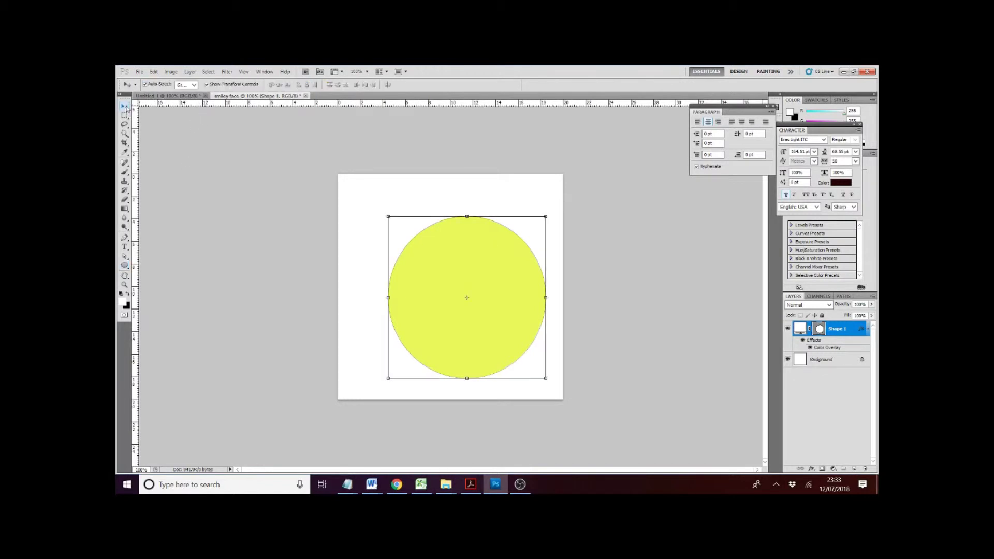
{"action": "left_click", "coordinate": [145, 84]}
{"action": "left_click", "coordinate": [207, 85]}
{"action": "left_click", "coordinate": [208, 85]}
{"action": "left_click_drag", "start_coordinate": [489, 248], "coordinate": [471, 235]}
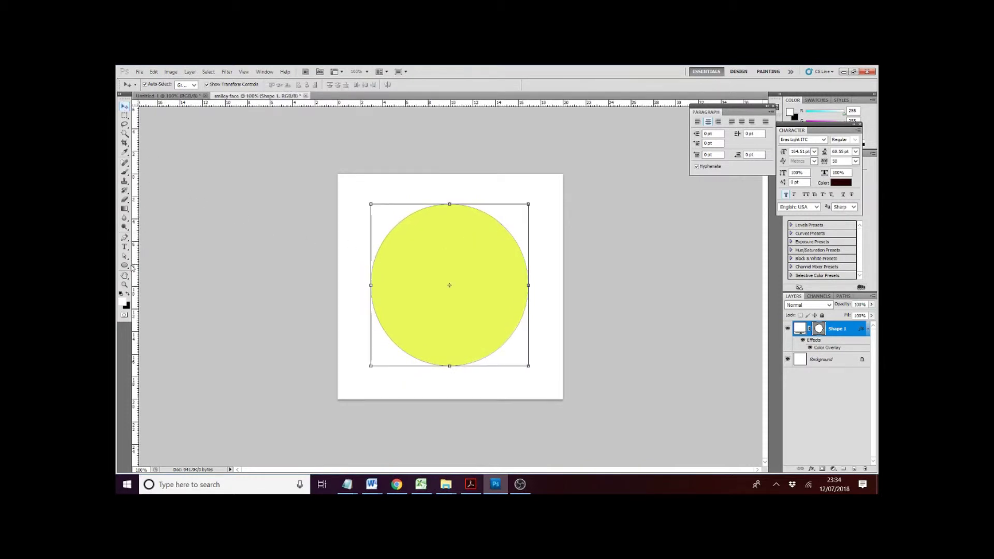
Draw a small ellipse on the face's upper left as the left eye
{"action": "left_click", "coordinate": [126, 265]}
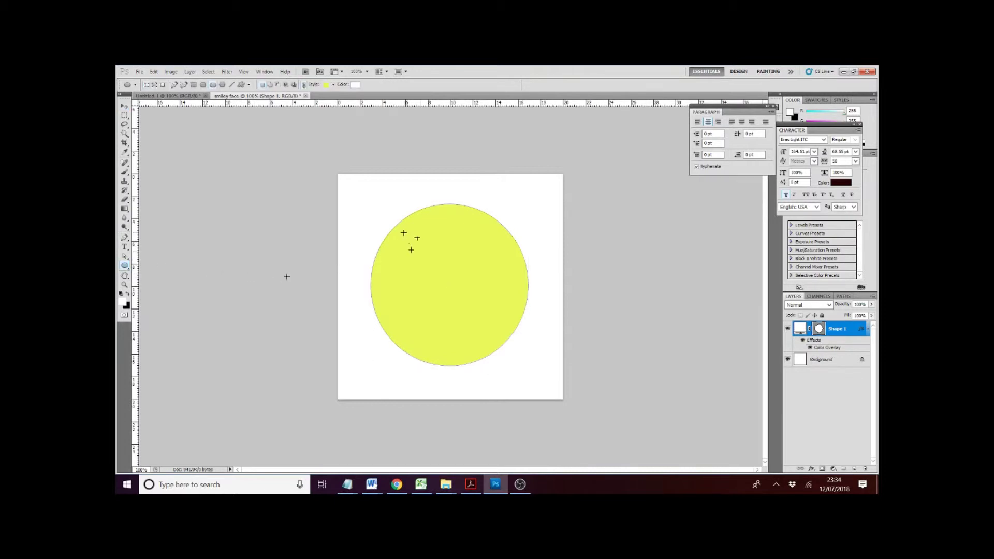
{"action": "left_click_drag", "start_coordinate": [403, 232], "coordinate": [441, 271]}
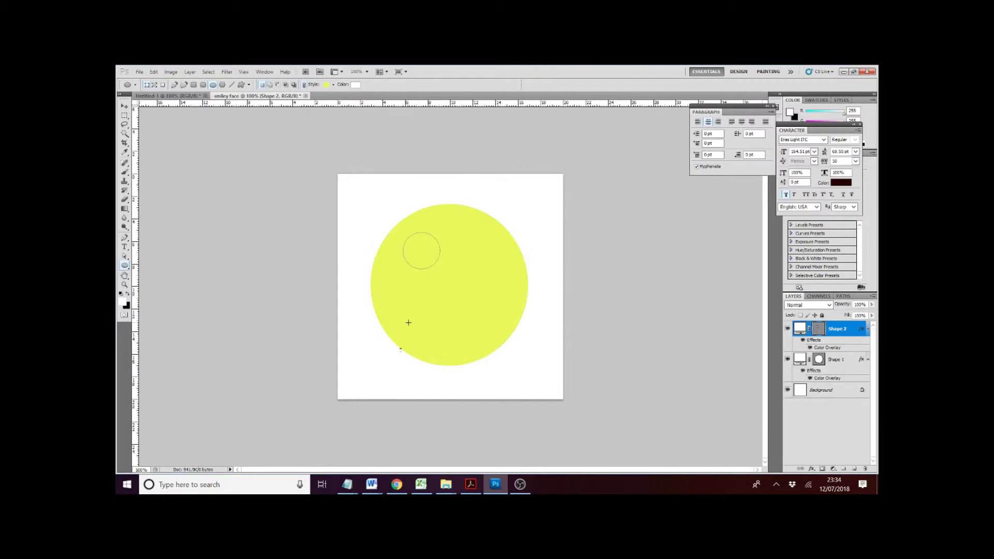
Give the left eye's layer a black Color Overlay
{"action": "left_click", "coordinate": [811, 468]}
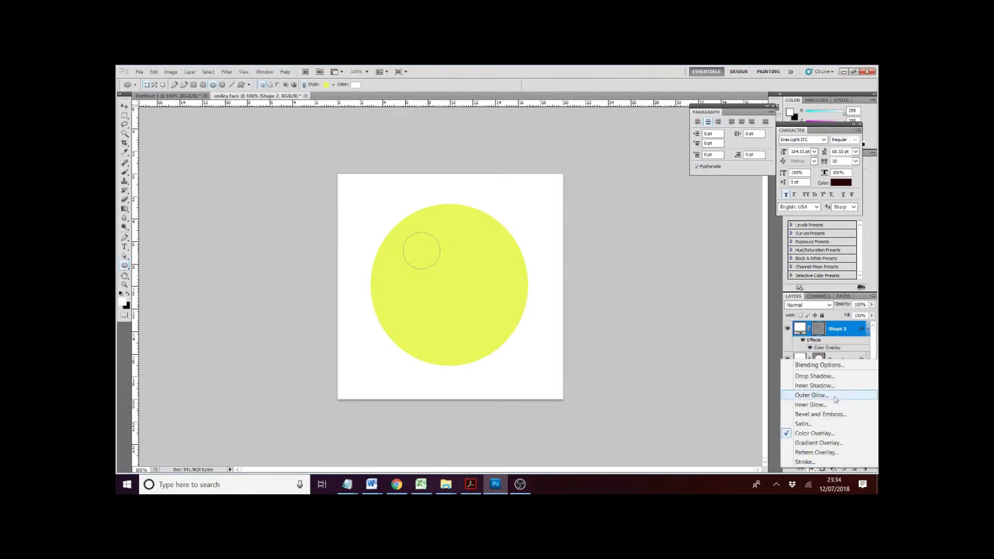
{"action": "left_click", "coordinate": [841, 436]}
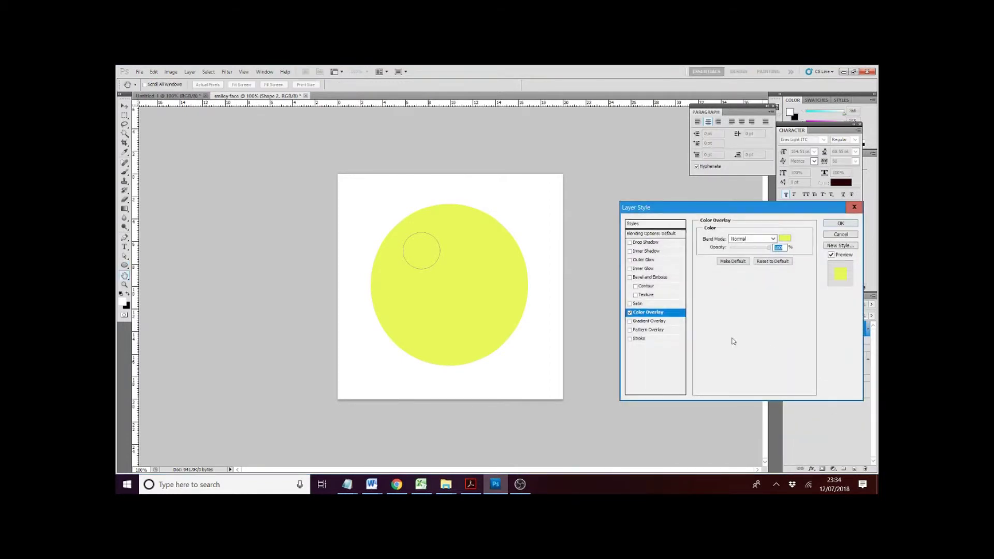
{"action": "left_click", "coordinate": [785, 239]}
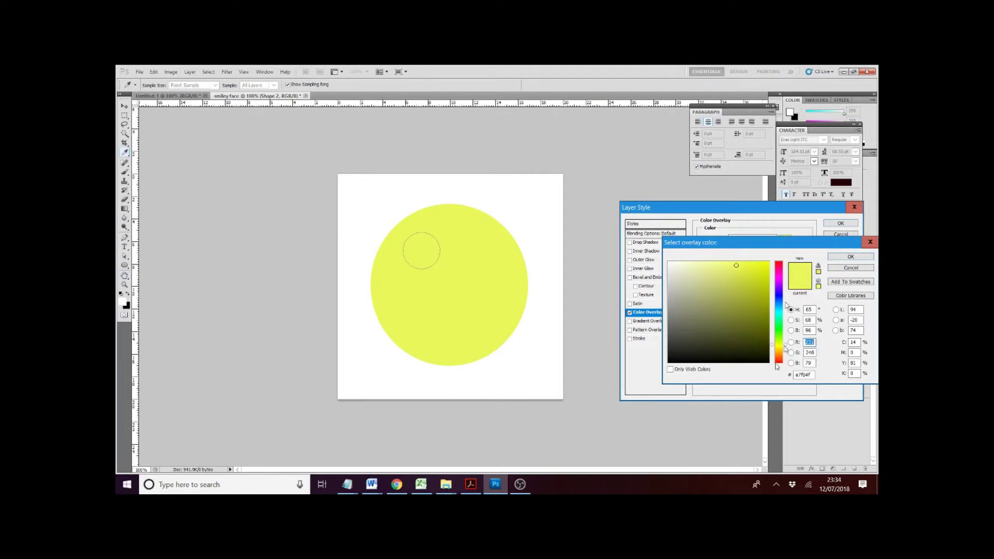
{"action": "left_click", "coordinate": [779, 361]}
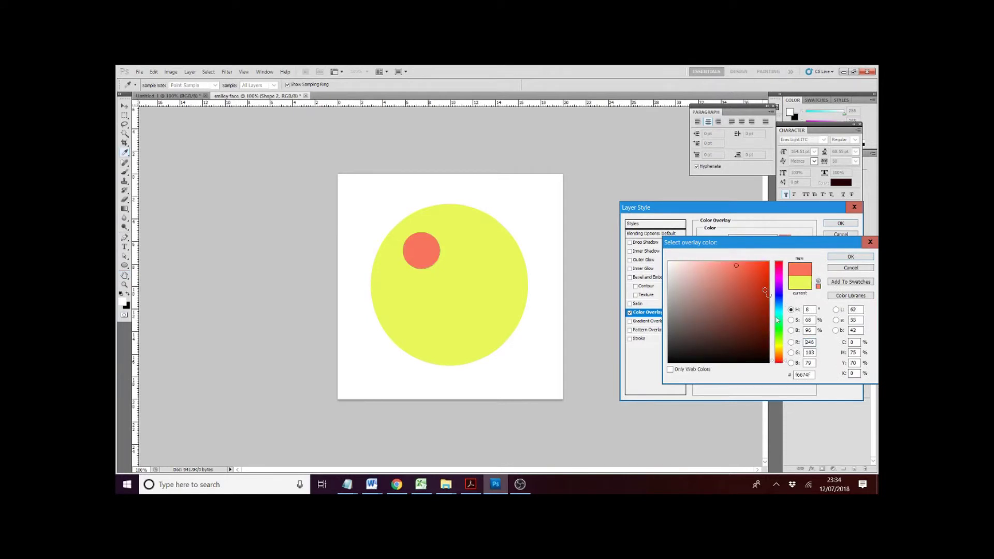
{"action": "left_click", "coordinate": [766, 264]}
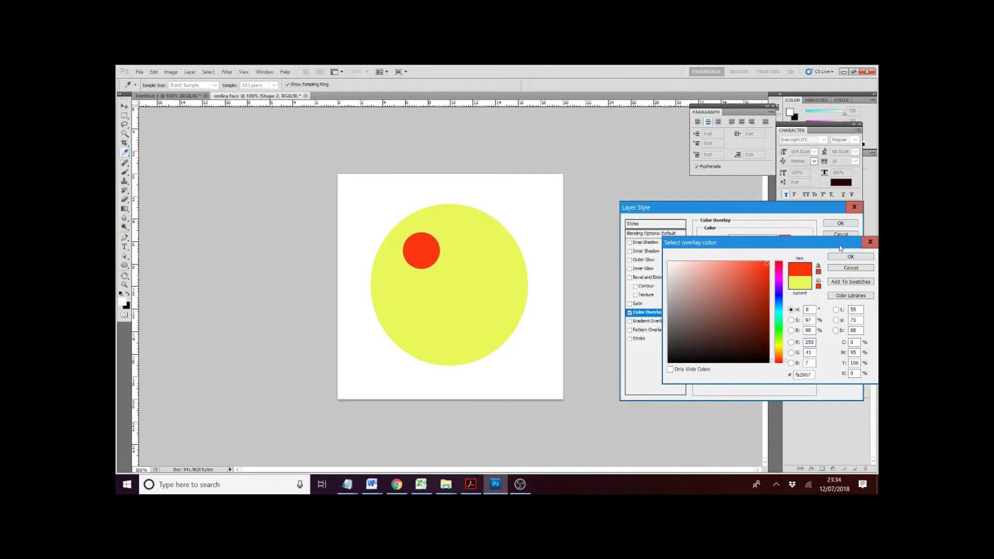
{"action": "left_click", "coordinate": [760, 360]}
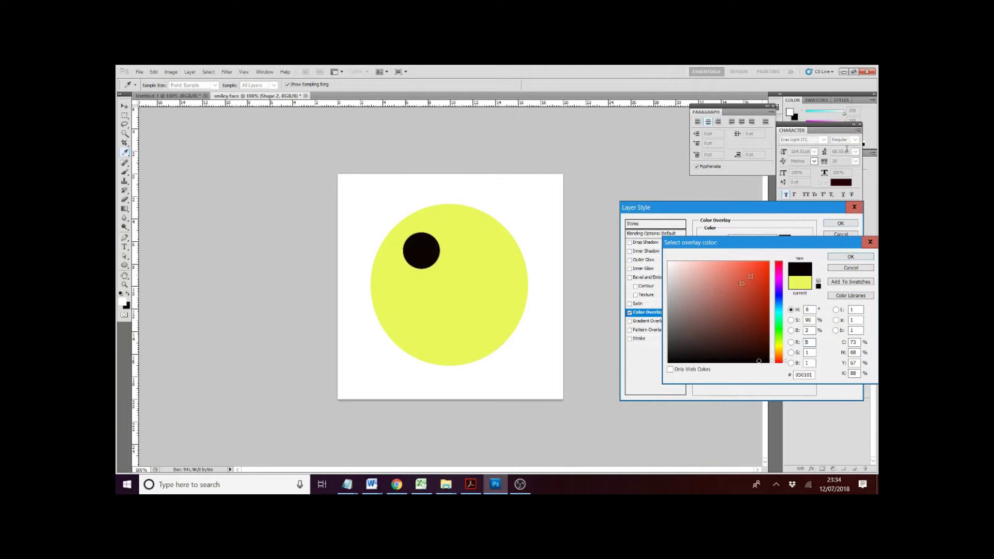
{"action": "left_click", "coordinate": [856, 258]}
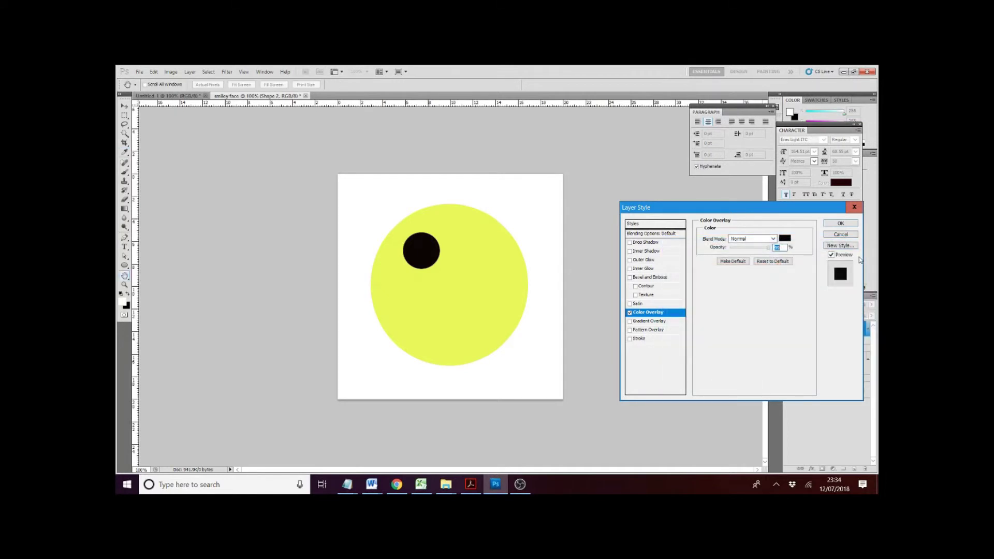
{"action": "left_click", "coordinate": [853, 227]}
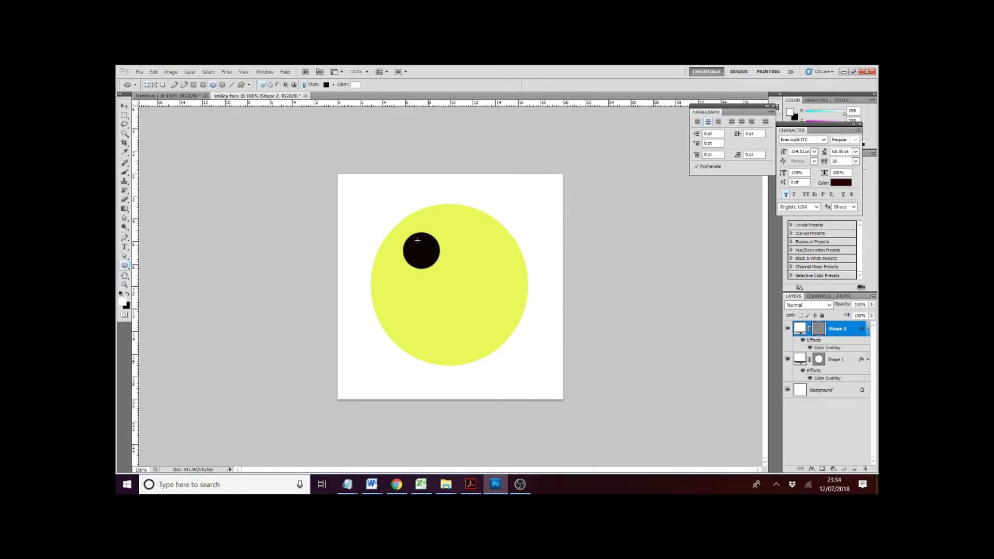
Draw a new small circle over the left eye and resize it to match the eye
{"action": "left_click_drag", "start_coordinate": [411, 244], "coordinate": [432, 259]}
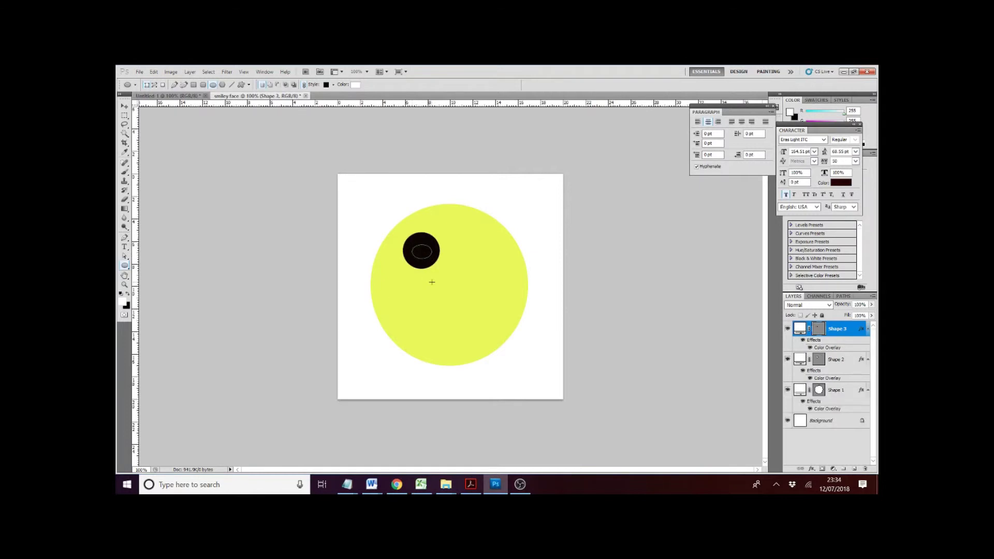
{"action": "left_click", "coordinate": [124, 106]}
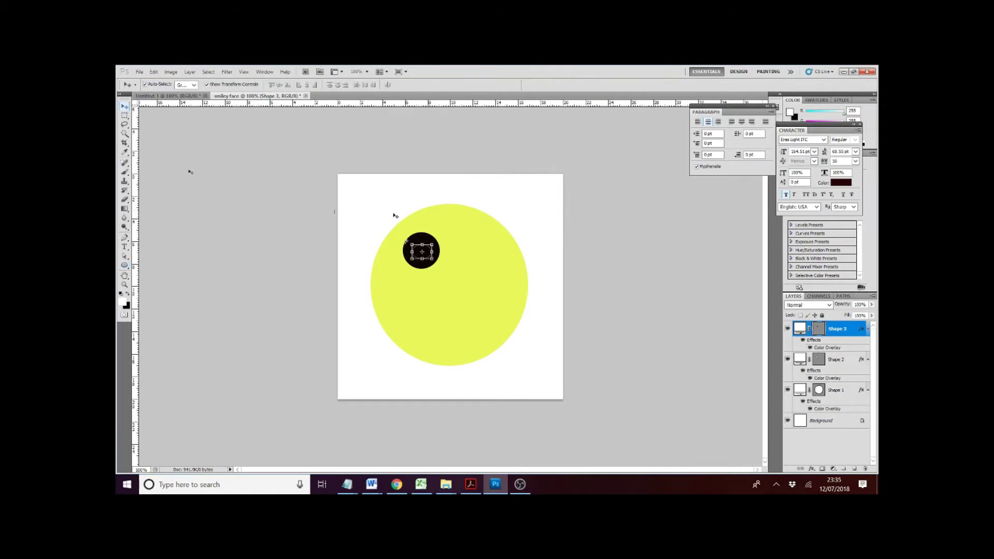
{"action": "left_click_drag", "start_coordinate": [411, 244], "coordinate": [403, 269]}
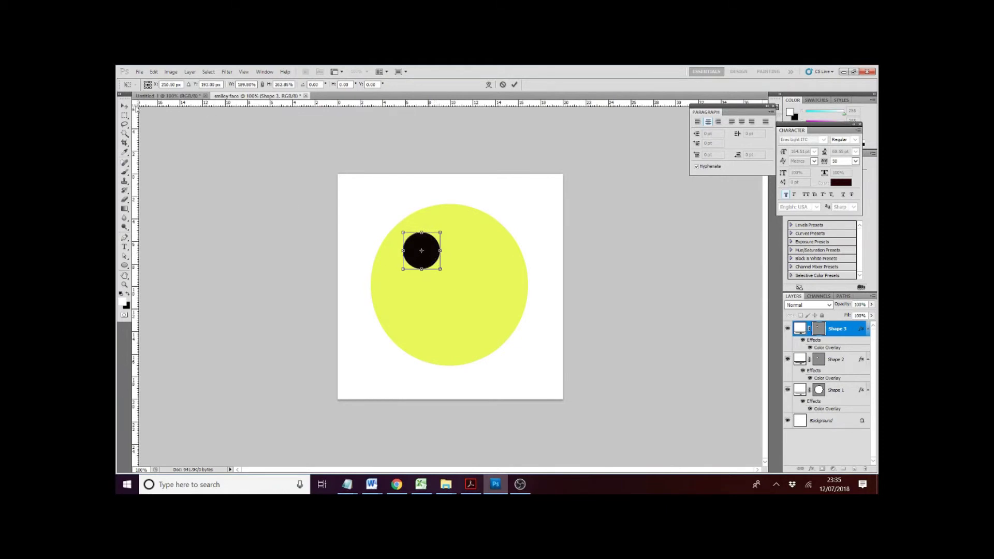
{"action": "left_click", "coordinate": [125, 107]}
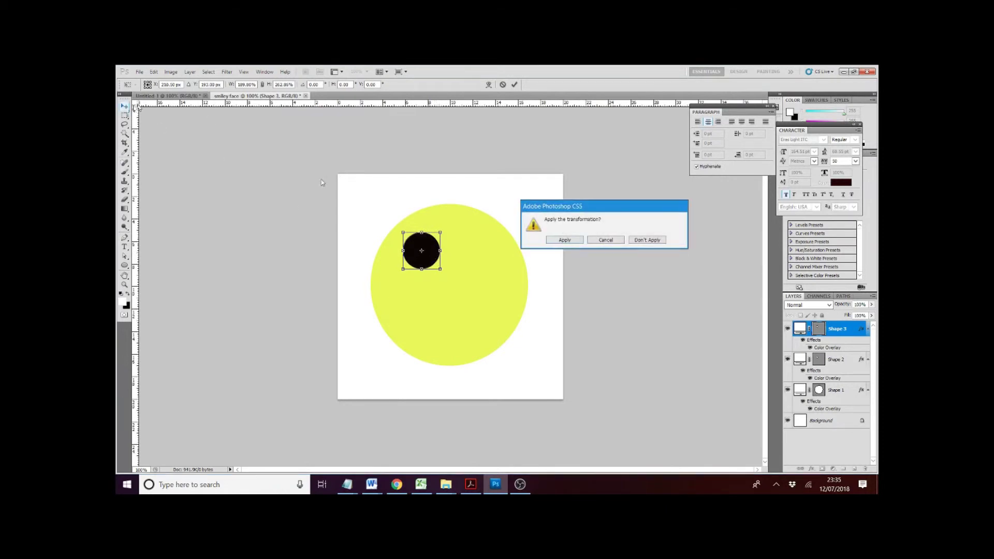
{"action": "left_click", "coordinate": [556, 242]}
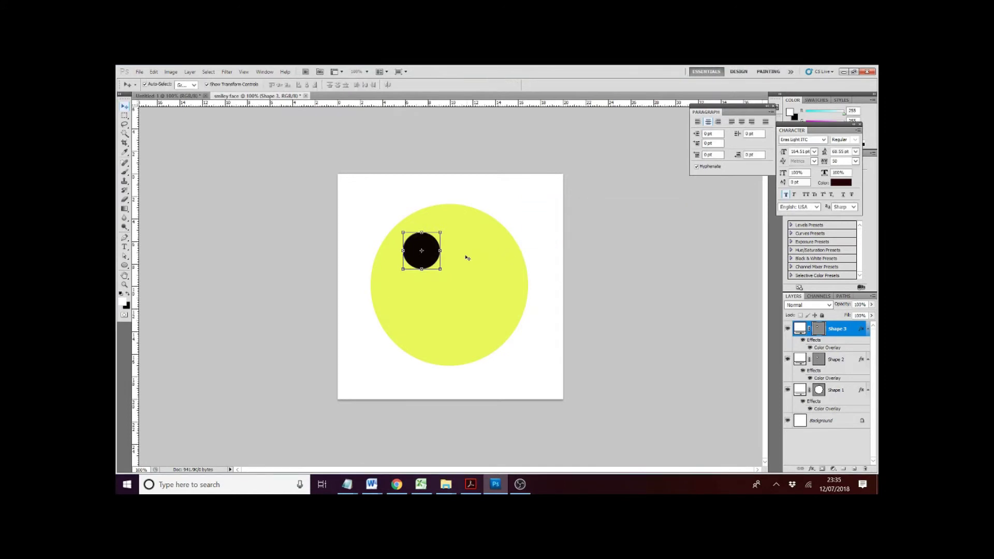
Move the new circle right of the left eye and nudge it level as the right eye
{"action": "mouse_move", "coordinate": [433, 257]}
{"action": "left_mouse_down"}
{"action": "mouse_move", "coordinate": [477, 242]}
{"action": "mouse_move", "coordinate": [480, 253]}
{"action": "mouse_move", "coordinate": [455, 261]}
{"action": "mouse_move", "coordinate": [464, 259]}
{"action": "left_mouse_up"}
{"action": "key", "text": "Right"}
{"action": "key", "text": "Right"}
{"action": "key", "text": "Right"}
{"action": "key", "text": "Right"}
{"action": "key", "text": "Right"}
{"action": "key", "text": "Right"}
{"action": "key", "text": "Right"}
{"action": "key", "text": "Right"}
{"action": "key", "text": "Right"}
{"action": "key", "text": "Right"}
{"action": "key", "text": "Right"}
{"action": "key", "text": "Right"}
{"action": "key", "text": "Right"}
{"action": "key", "text": "Right"}
{"action": "key", "text": "Right"}
{"action": "key", "text": "Right"}
{"action": "key", "text": "Right"}
{"action": "key", "text": "Right"}
{"action": "key", "text": "Right"}
{"action": "key", "text": "Right"}
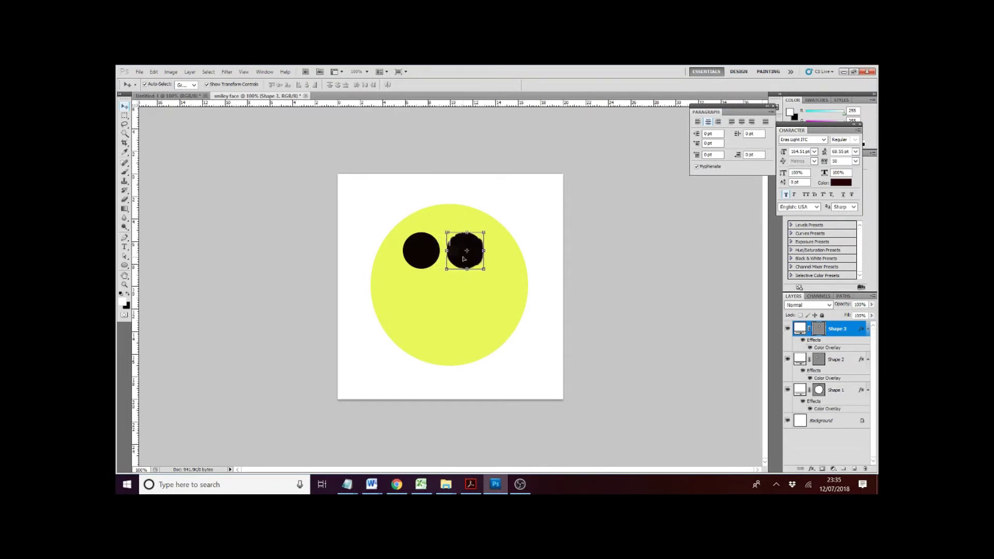
{"action": "key", "text": "Right"}
{"action": "key", "text": "Right"}
{"action": "key", "text": "Right"}
{"action": "key", "text": "Right"}
{"action": "key", "text": "Right"}
{"action": "key", "text": "Right"}
{"action": "key", "text": "Right"}
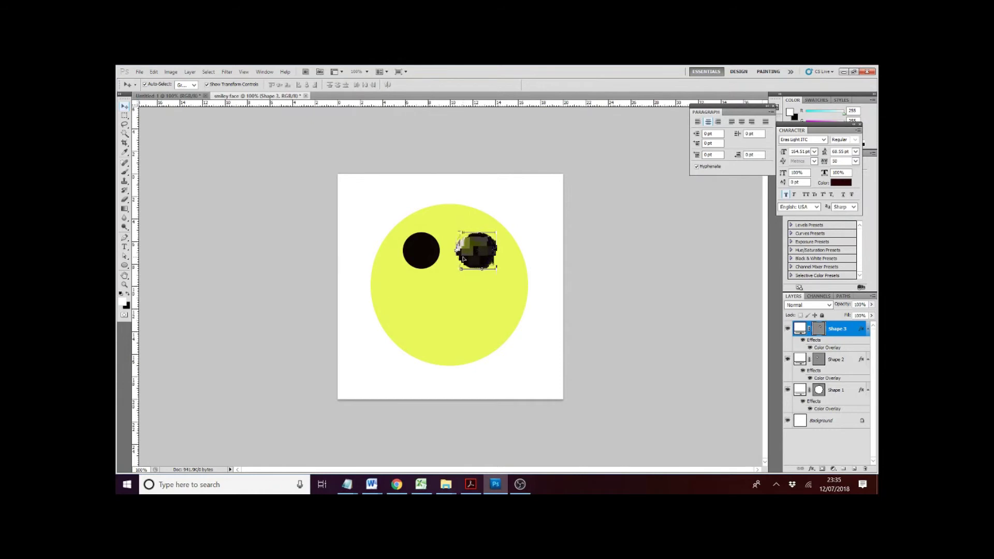
{"action": "key", "text": "Left"}
{"action": "key", "text": "Left"}
{"action": "key", "text": "Left"}
{"action": "key", "text": "Left"}
{"action": "key", "text": "Left"}
{"action": "key", "text": "Left"}
{"action": "key", "text": "Right"}
{"action": "key", "text": "Right"}
{"action": "key", "text": "Right"}
{"action": "key", "text": "Right"}
{"action": "key", "text": "Right"}
{"action": "key", "text": "Right"}
{"action": "key", "text": "Right"}
{"action": "key", "text": "Right"}
{"action": "key", "text": "Right"}
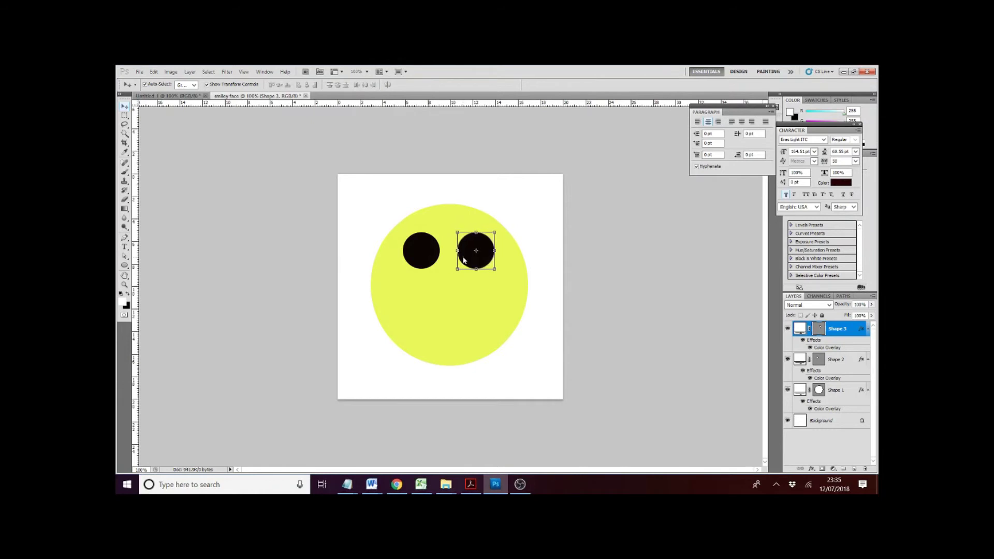
{"action": "key", "text": "Right"}
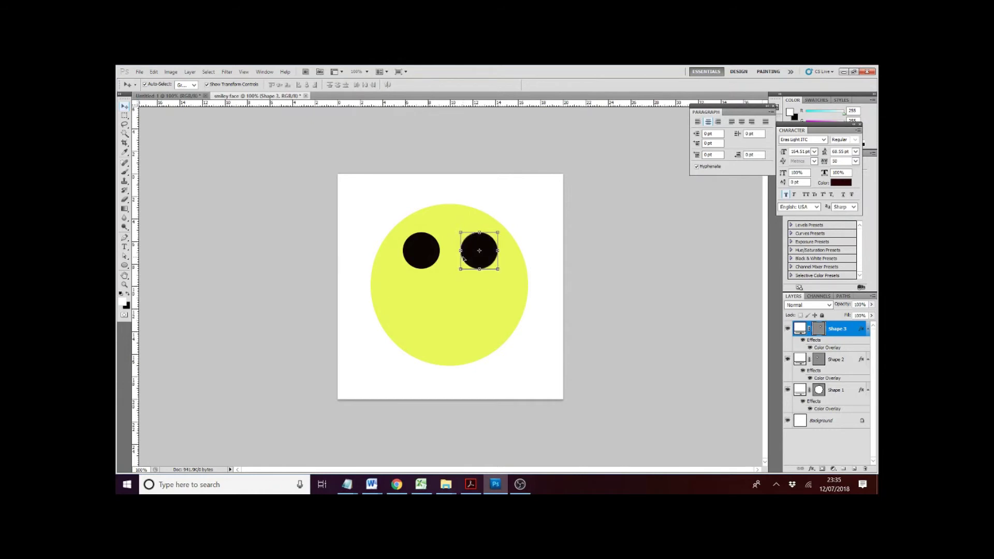
{"action": "key", "text": "Right"}
{"action": "key", "text": "Right"}
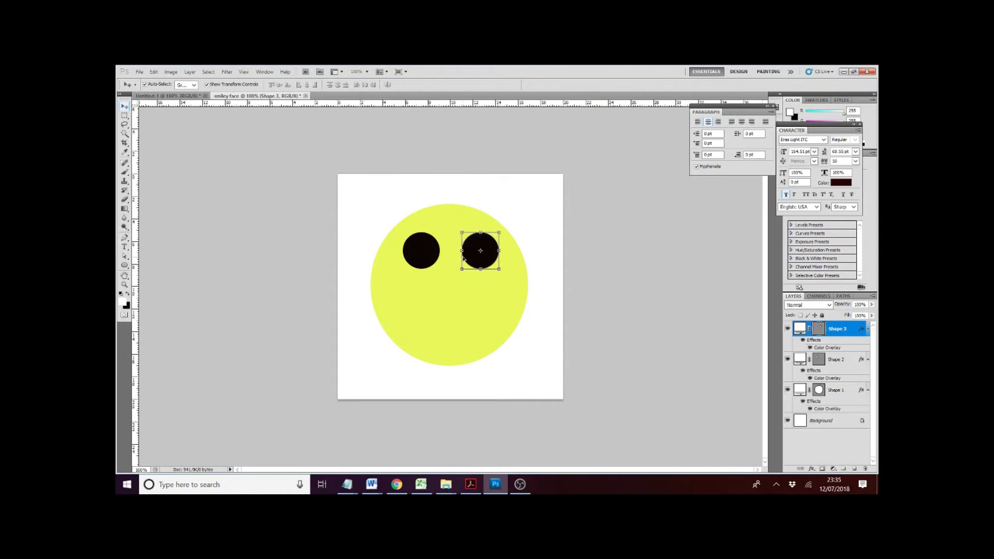
{"action": "key", "text": "Left"}
{"action": "key", "text": "Left"}
{"action": "key", "text": "Left"}
{"action": "key", "text": "Up"}
{"action": "key", "text": "Up"}
{"action": "key", "text": "Up"}
{"action": "key", "text": "Left"}
{"action": "key", "text": "Left"}
{"action": "key", "text": "Down"}
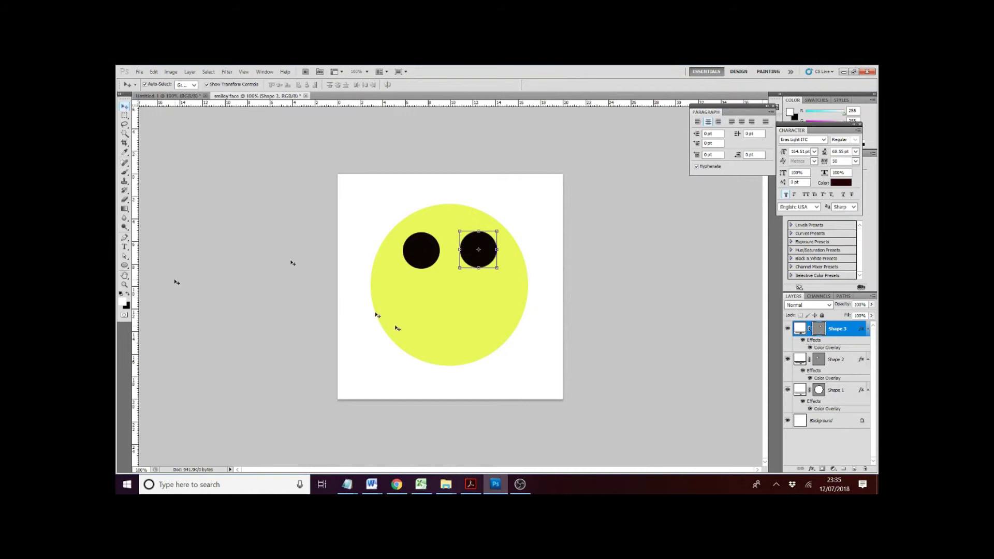
Type a letter 'C' with the Type Tool on the lower face below the eyes
{"action": "left_click", "coordinate": [125, 248]}
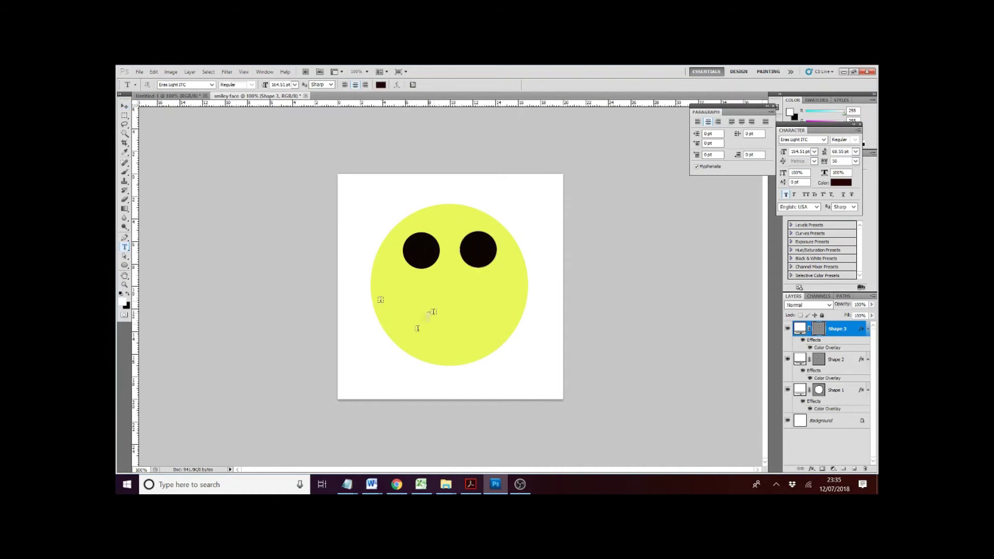
{"action": "left_click", "coordinate": [434, 312]}
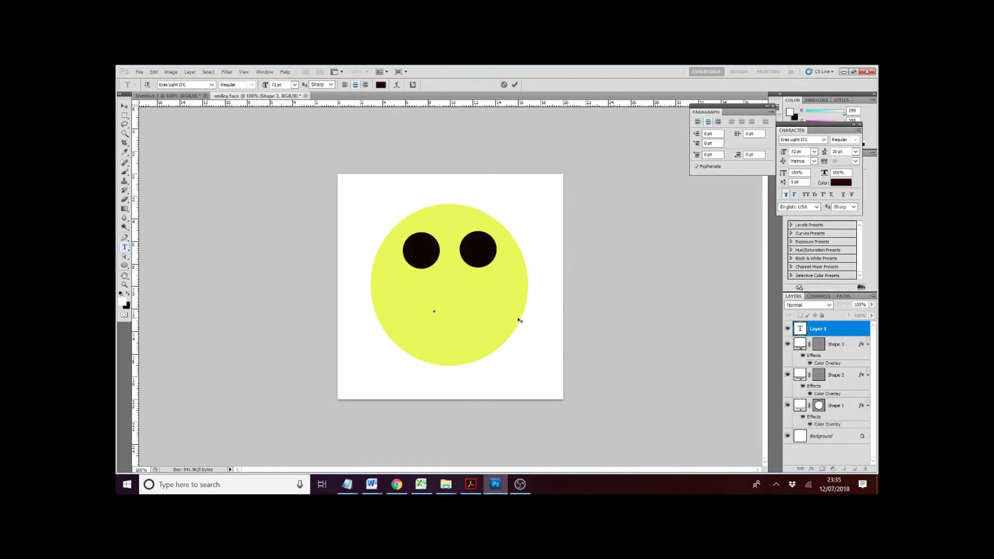
{"action": "type", "text": "C"}
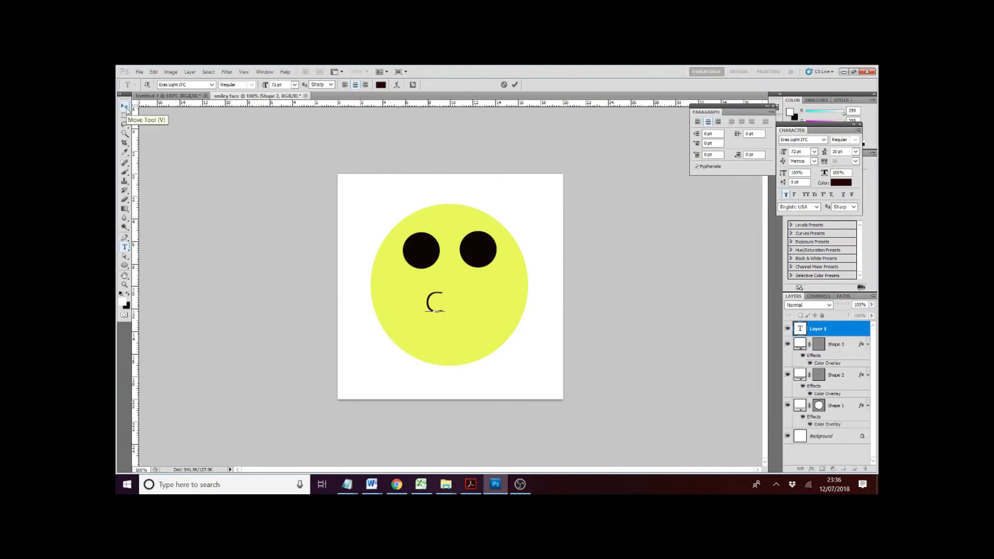
Rotate the 'C' about -90° and stretch it into a wide smile, then apply and deselect
{"action": "left_click", "coordinate": [125, 107]}
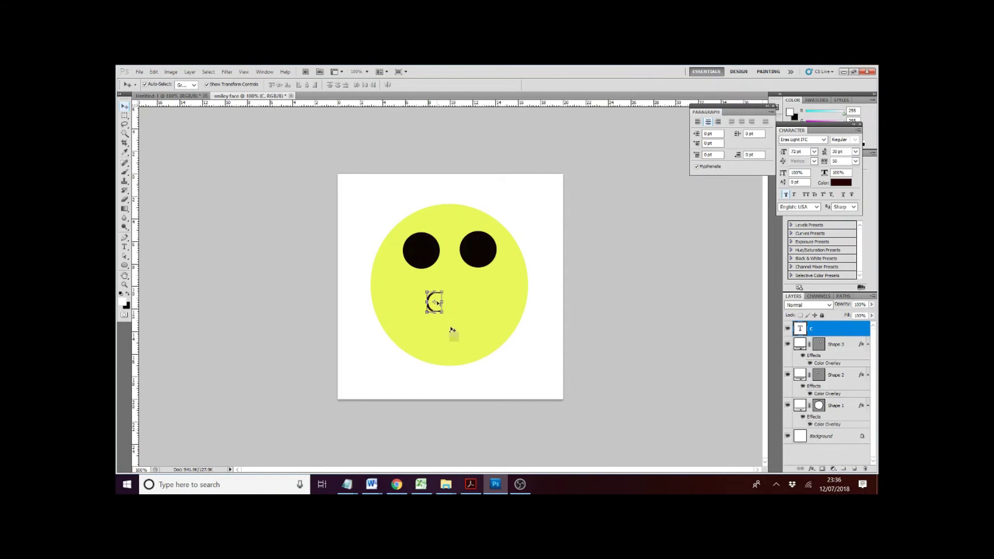
{"action": "left_click", "coordinate": [423, 289]}
{"action": "left_click_drag", "start_coordinate": [420, 288], "coordinate": [402, 322]}
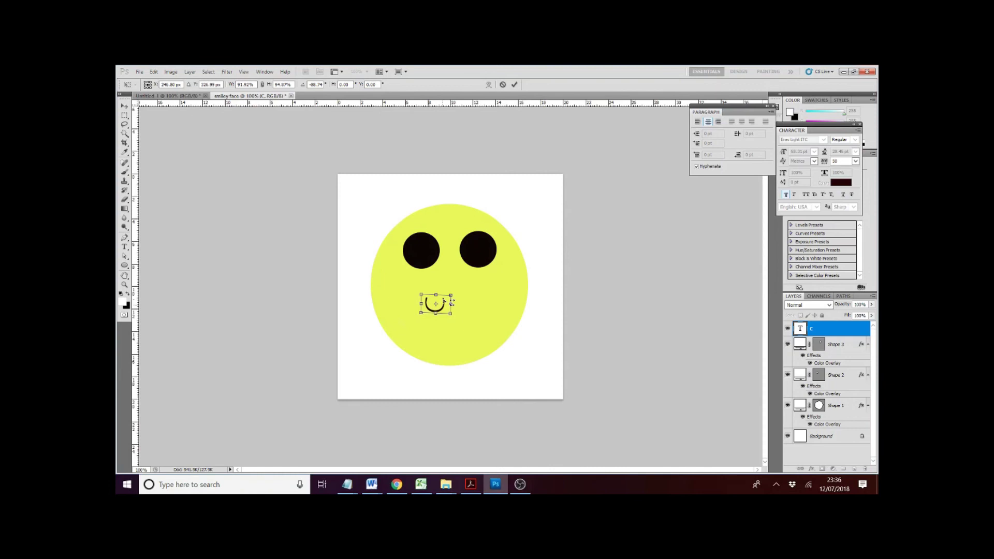
{"action": "mouse_move", "coordinate": [452, 303]}
{"action": "left_mouse_down"}
{"action": "mouse_move", "coordinate": [486, 304]}
{"action": "mouse_move", "coordinate": [448, 327]}
{"action": "mouse_move", "coordinate": [443, 307]}
{"action": "left_mouse_up"}
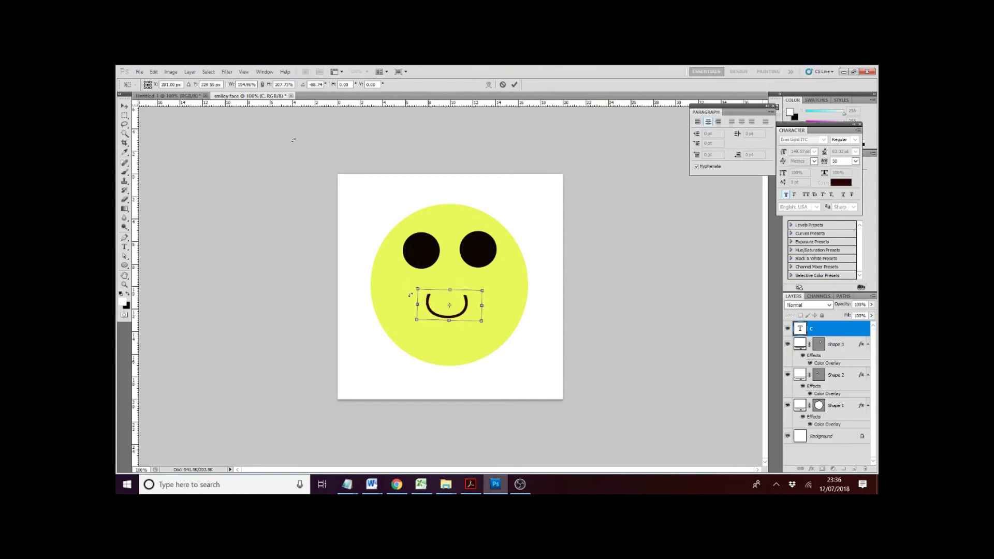
{"action": "left_click", "coordinate": [124, 105]}
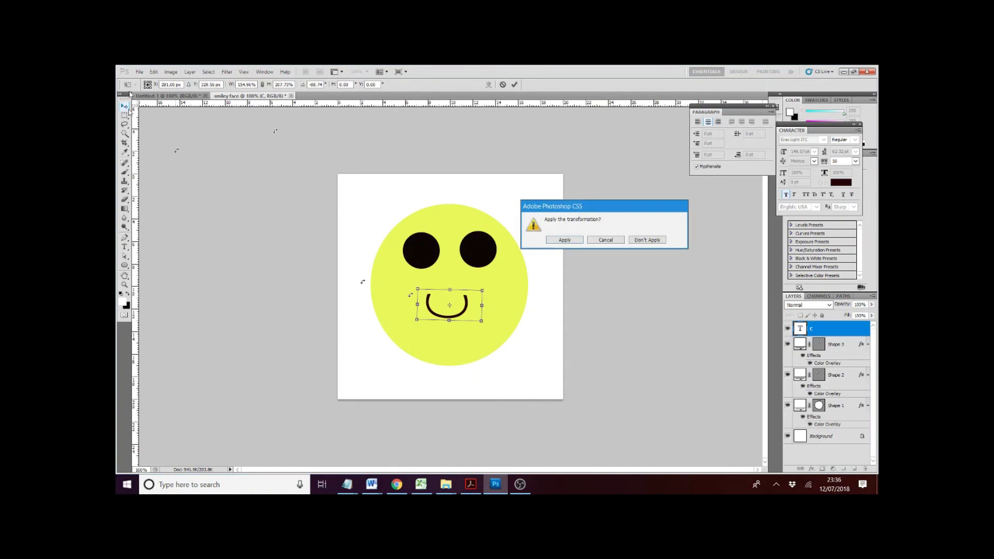
{"action": "left_click", "coordinate": [555, 240]}
{"action": "left_click", "coordinate": [569, 274]}
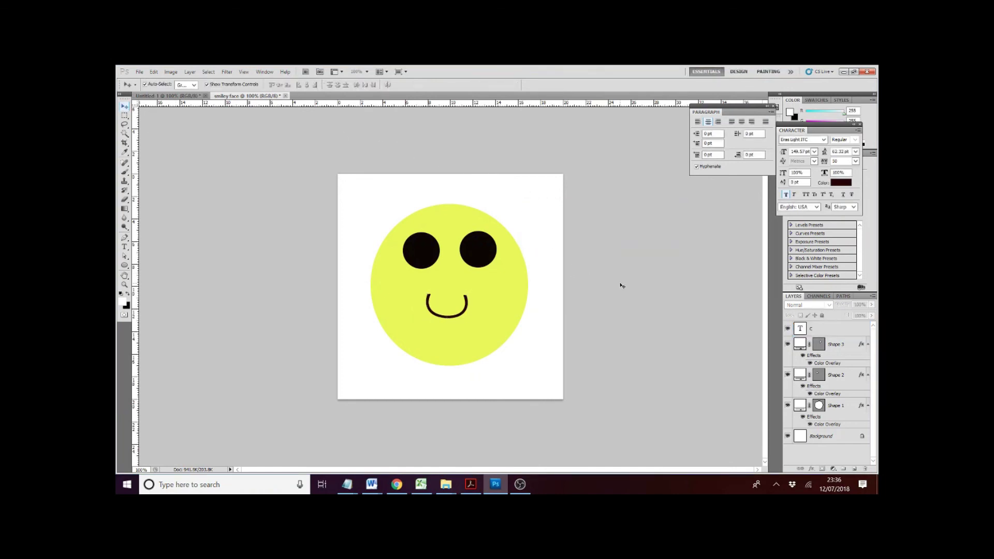